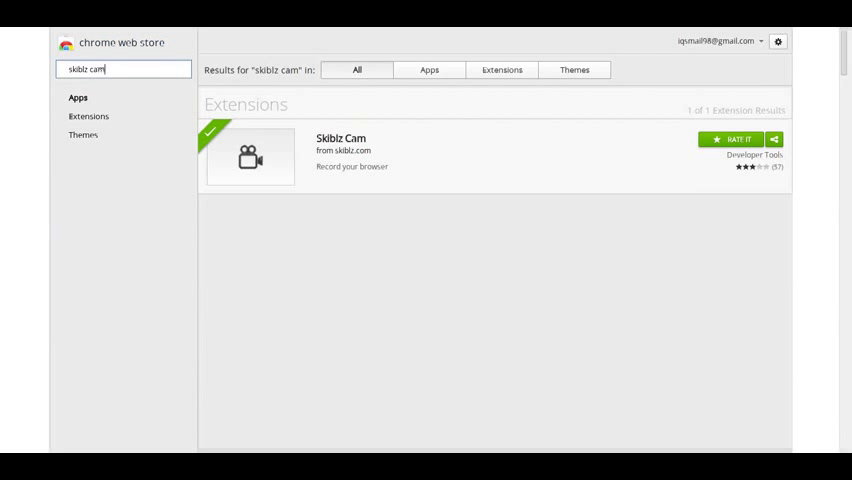
pyautogui.press('BackSpace')
pyautogui.press('BackSpace')
pyautogui.press('BackSpace')
pyautogui.write('we')
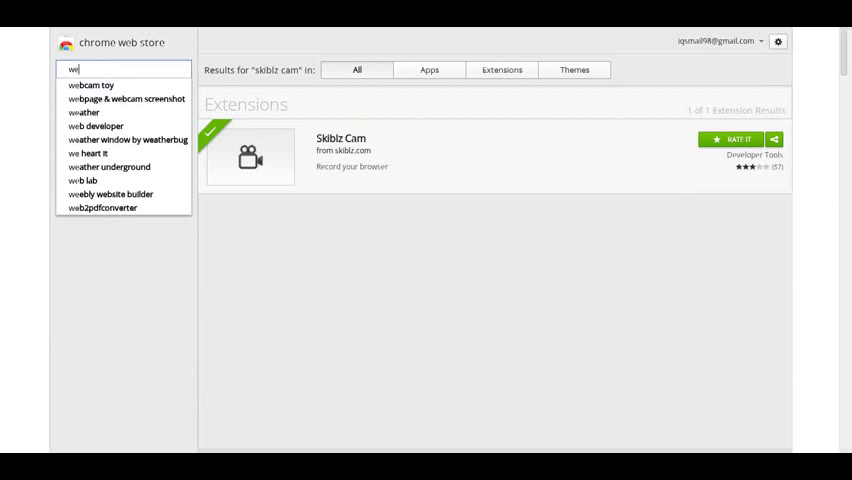
pyautogui.write('video')
pyautogui.press('Return')
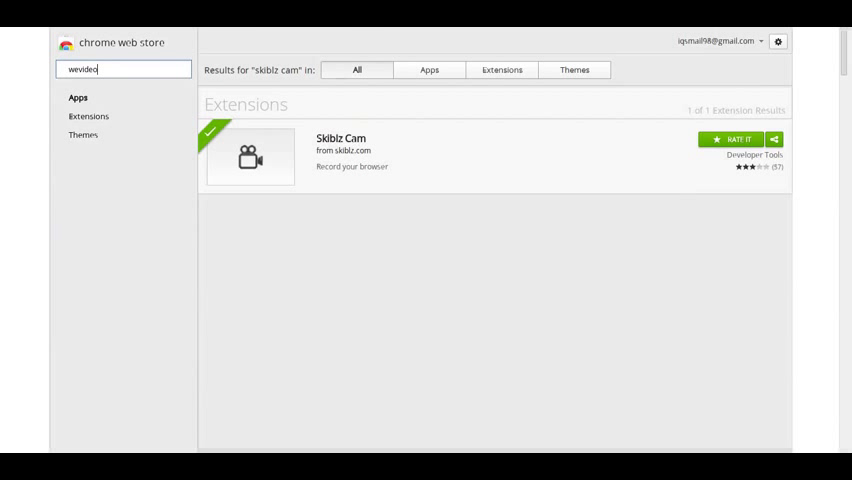